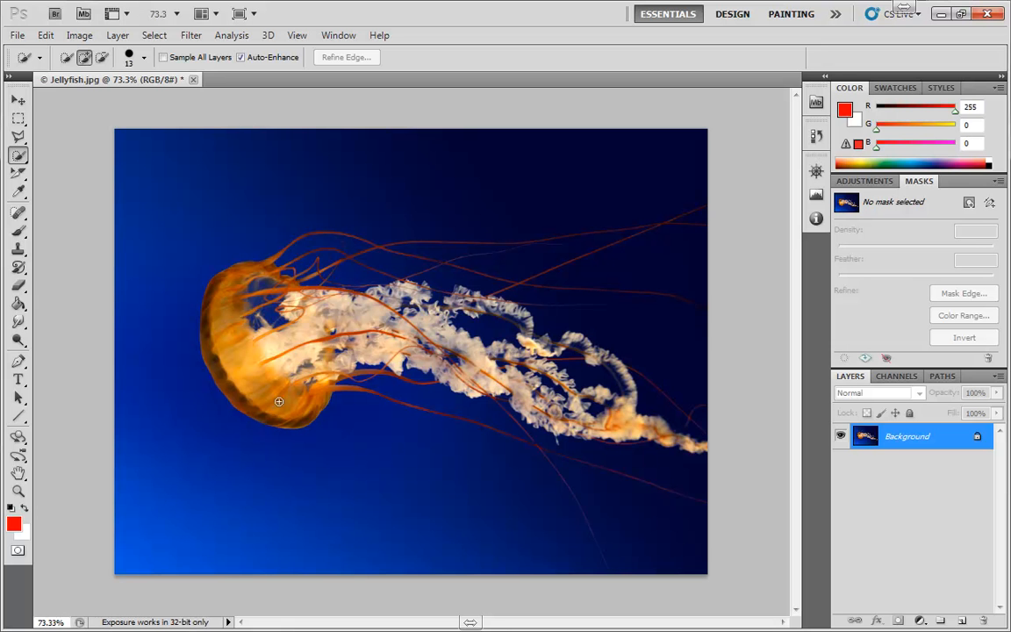
# Select the jellyfish's orange bell and the adjoining inner tentacles with the Quick Selection tool
pyautogui.scroll(4, 242, 365)
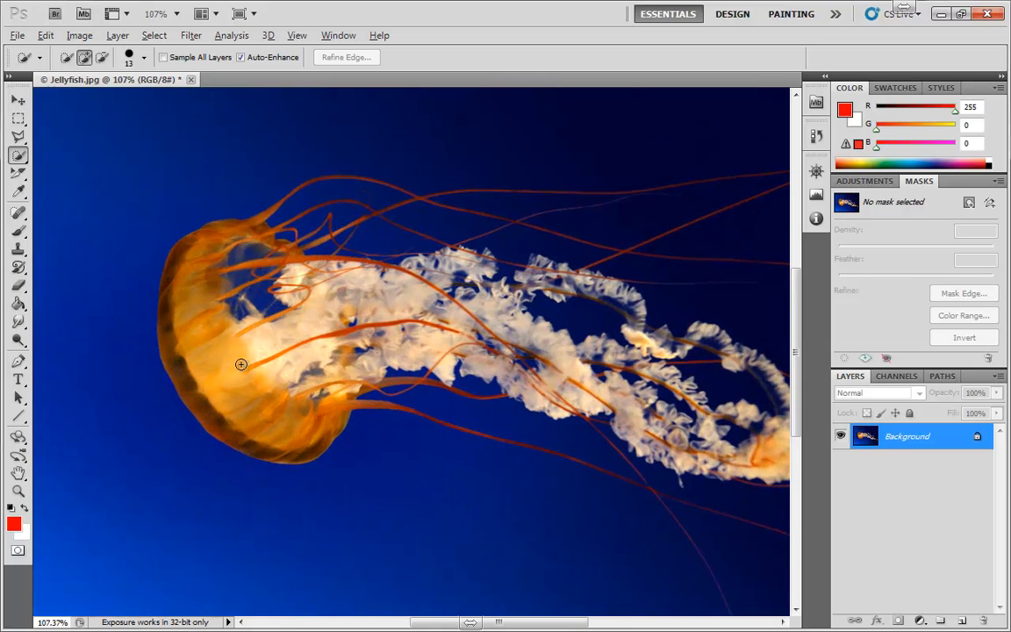
pyautogui.scroll(3, 241, 364)
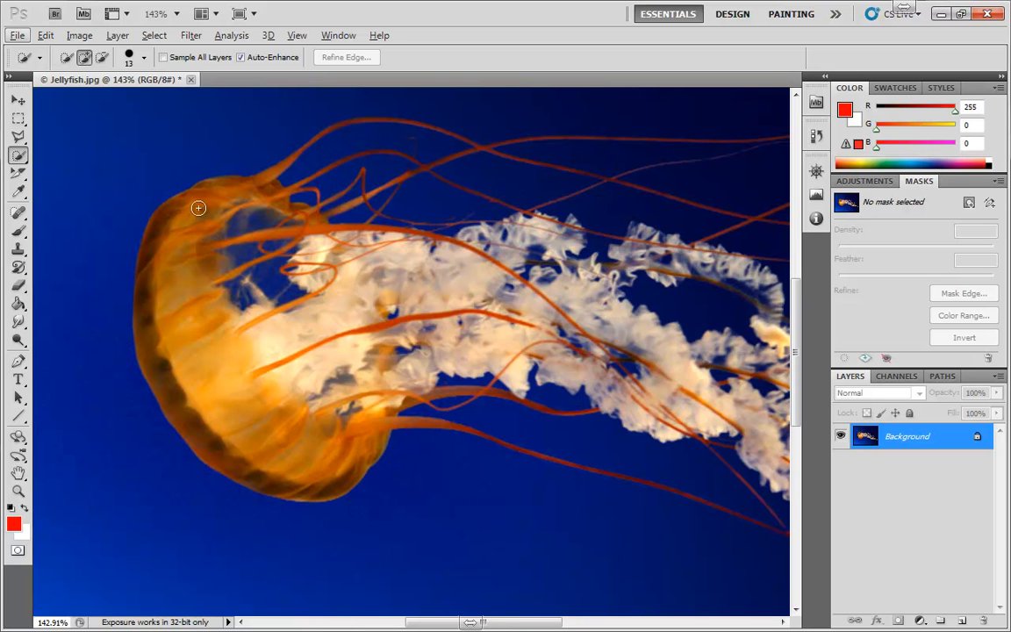
pyautogui.moveTo(189, 196)
pyautogui.mouseDown()
pyautogui.moveTo(171, 197)
pyautogui.moveTo(173, 312)
pyautogui.moveTo(199, 372)
pyautogui.moveTo(288, 453)
pyautogui.moveTo(290, 439)
pyautogui.mouseUp()
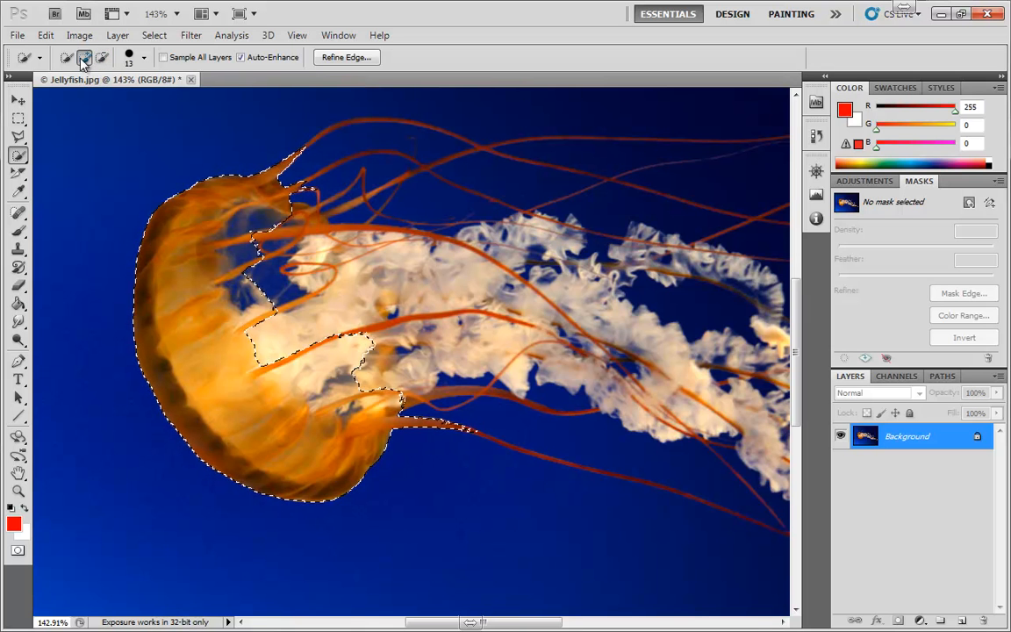
pyautogui.moveTo(293, 328)
pyautogui.mouseDown()
pyautogui.moveTo(480, 282)
pyautogui.moveTo(513, 334)
pyautogui.moveTo(462, 327)
pyautogui.moveTo(409, 349)
pyautogui.moveTo(562, 330)
pyautogui.mouseUp()
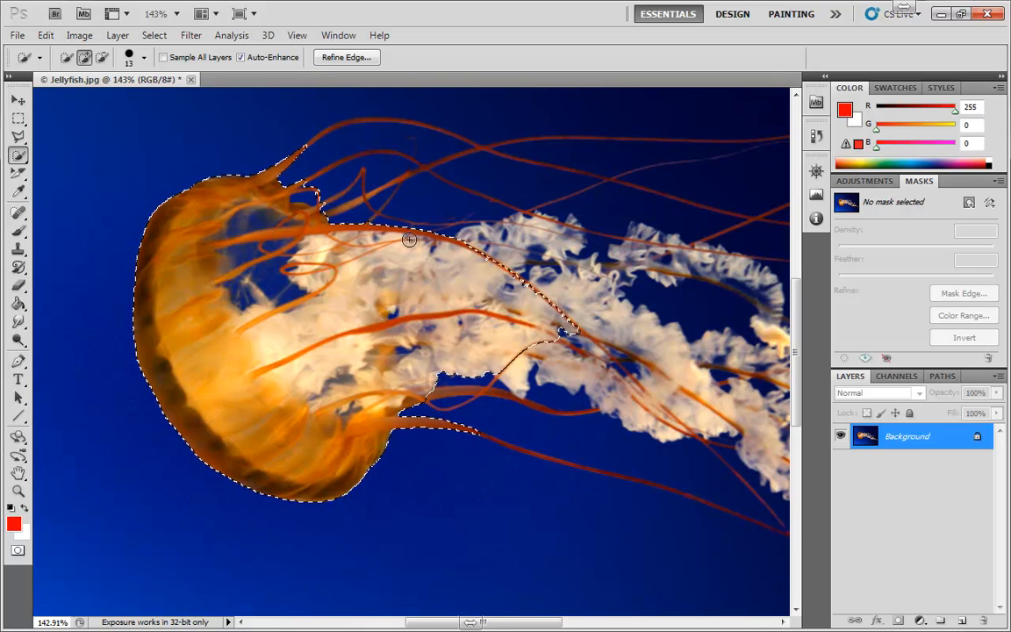
# Subtract the pale frilly area between the orange tentacles from the selection, switching between the add and subtract modes
pyautogui.click(102, 57)
pyautogui.moveTo(522, 301); pyautogui.dragTo(461, 297)
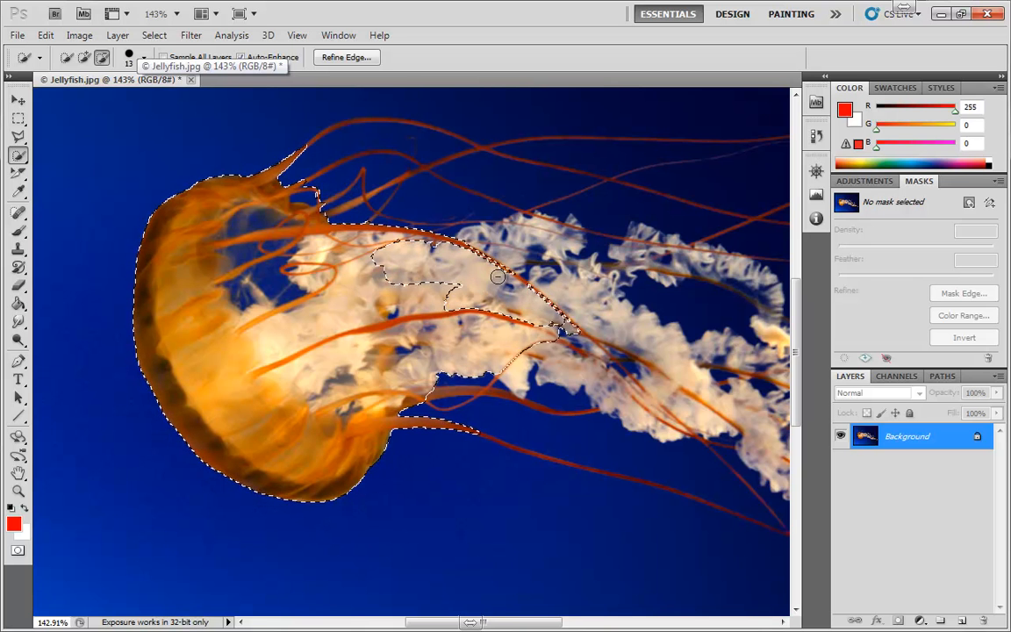
pyautogui.moveTo(442, 283)
pyautogui.mouseDown()
pyautogui.moveTo(360, 300)
pyautogui.moveTo(411, 284)
pyautogui.moveTo(387, 276)
pyautogui.moveTo(453, 279)
pyautogui.moveTo(287, 321)
pyautogui.mouseUp()
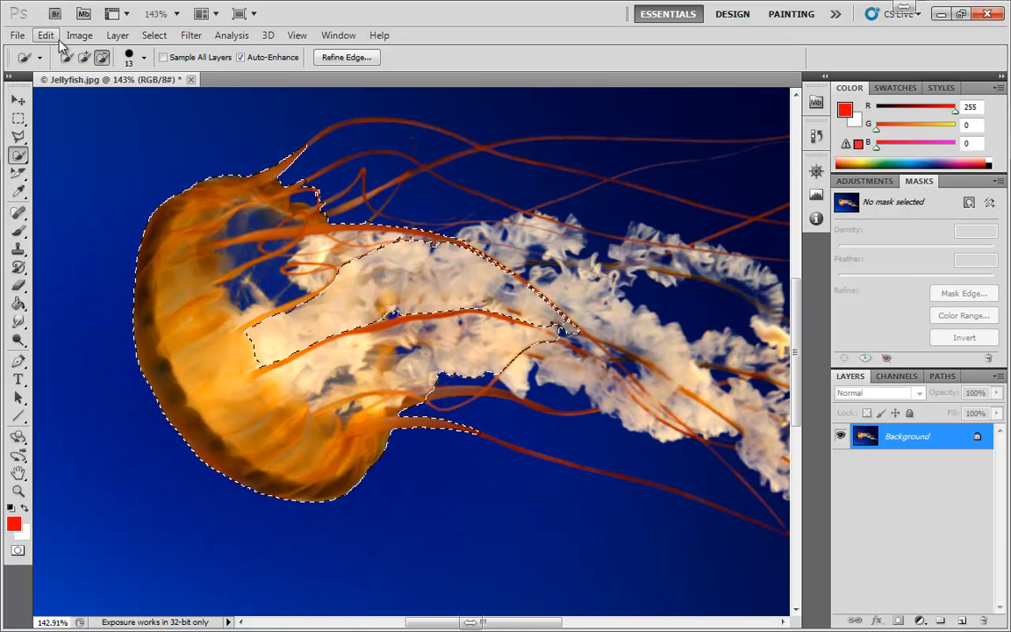
pyautogui.click(85, 57)
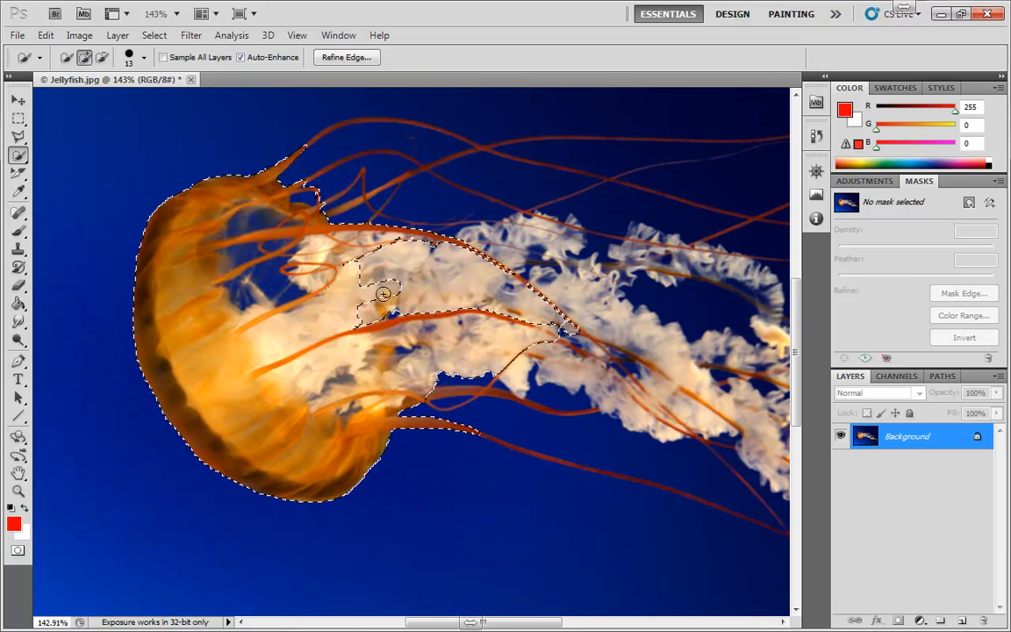
pyautogui.moveTo(388, 295); pyautogui.dragTo(458, 290)
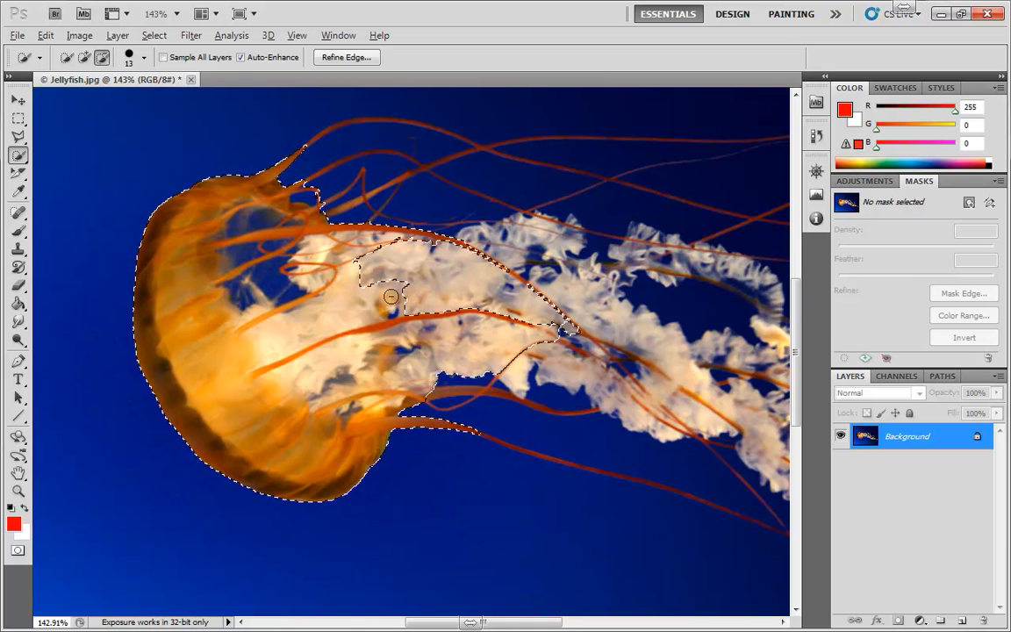
pyautogui.moveTo(352, 308); pyautogui.dragTo(282, 336)
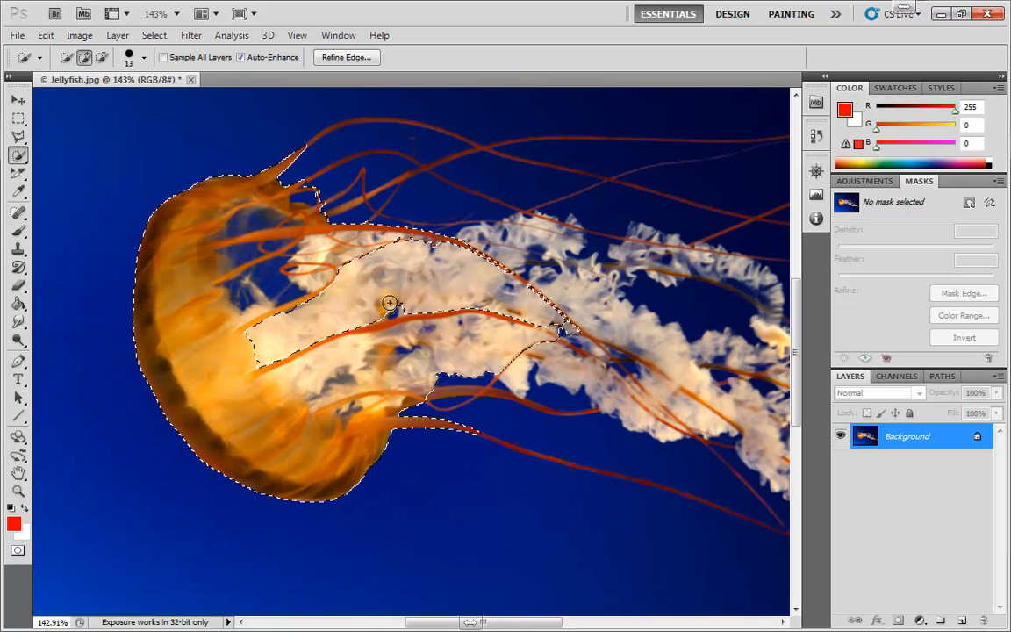
# Set the Quick Selection brush size to 16 px and preview the selection in Refine Edge without applying changes
pyautogui.click(144, 58)
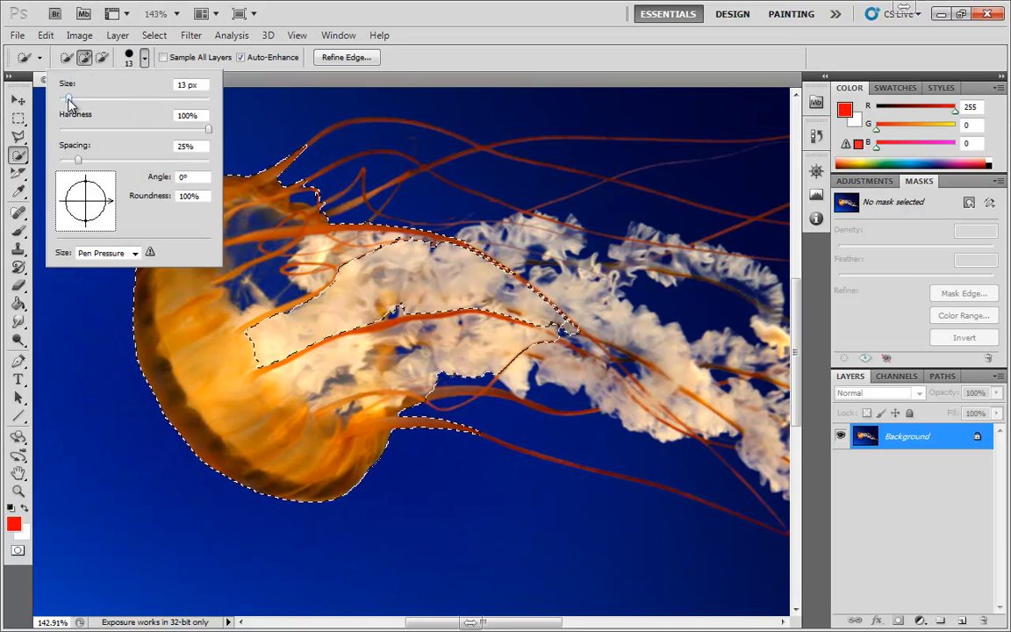
pyautogui.moveTo(70, 99)
pyautogui.mouseDown()
pyautogui.moveTo(118, 98)
pyautogui.moveTo(71, 99)
pyautogui.mouseUp()
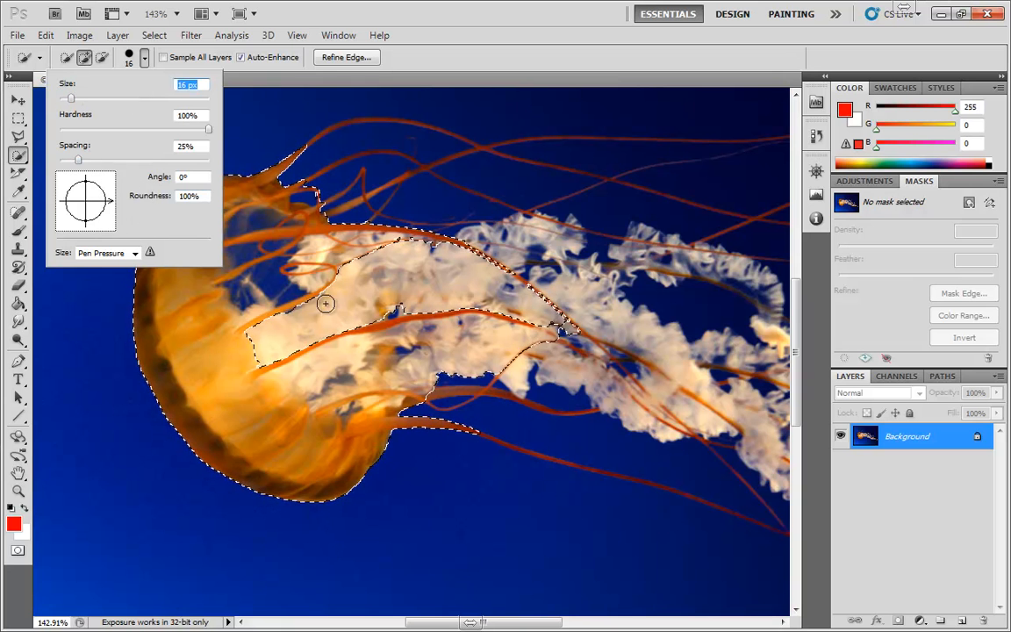
pyautogui.click(232, 82)
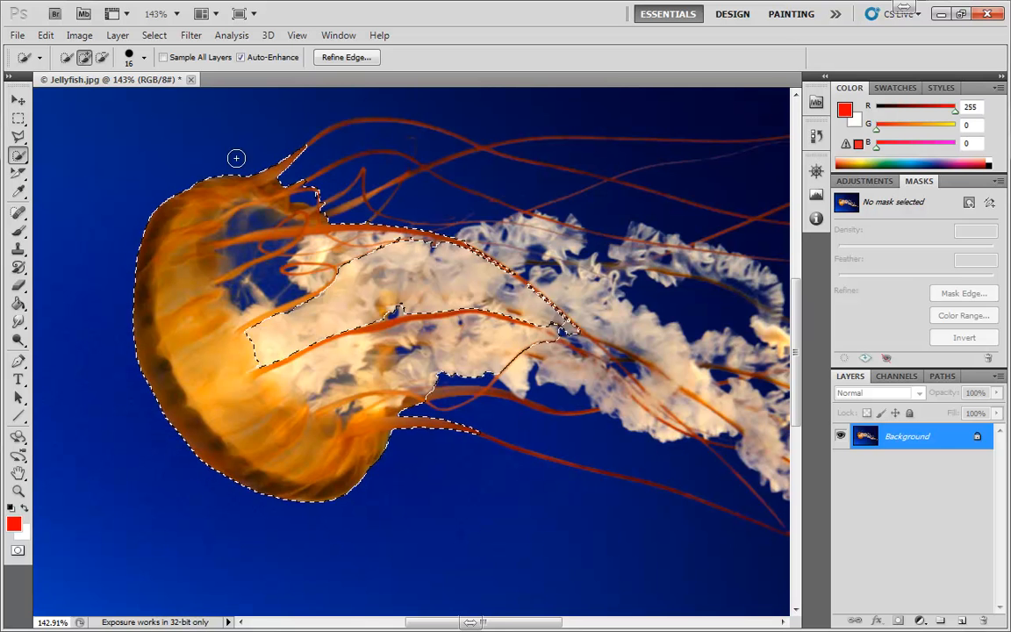
pyautogui.click(345, 58)
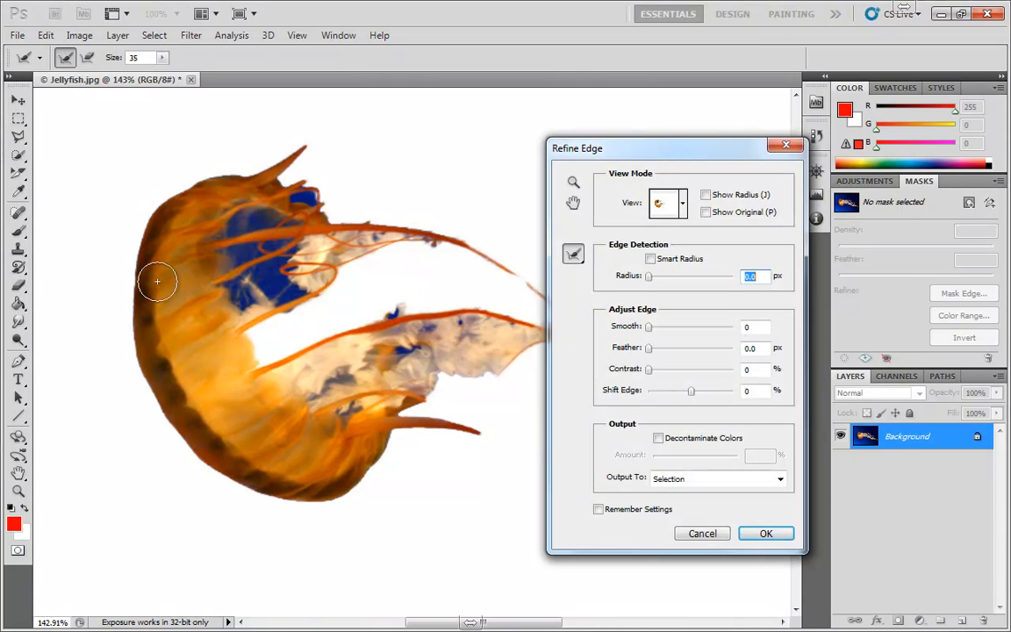
pyautogui.click(694, 533)
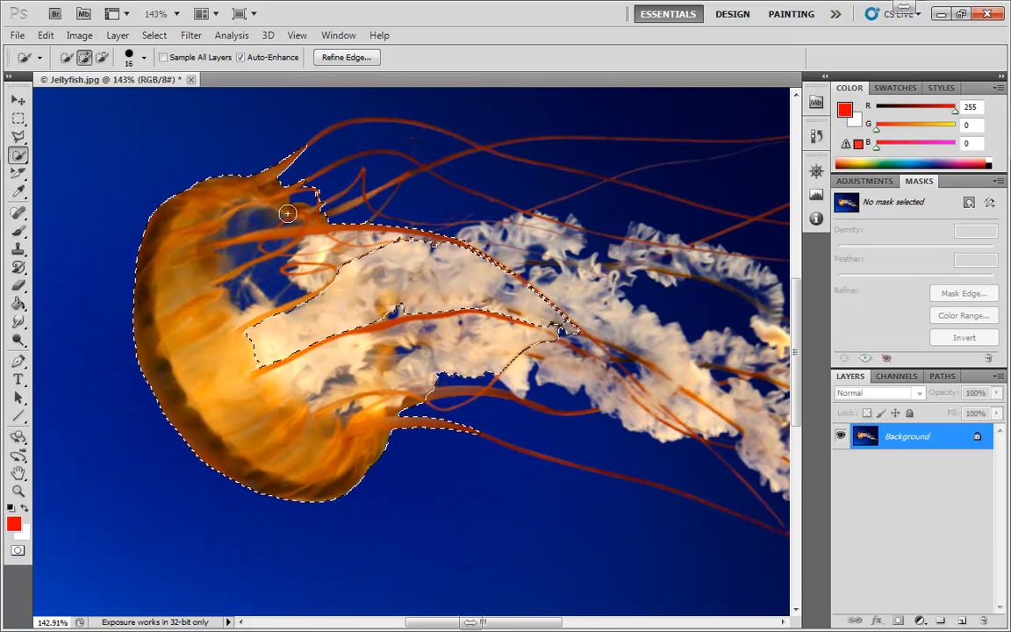
# Switch to the Magic Wand tool and clear the jellyfish selection
pyautogui.click(21, 156)
pyautogui.click(76, 169)
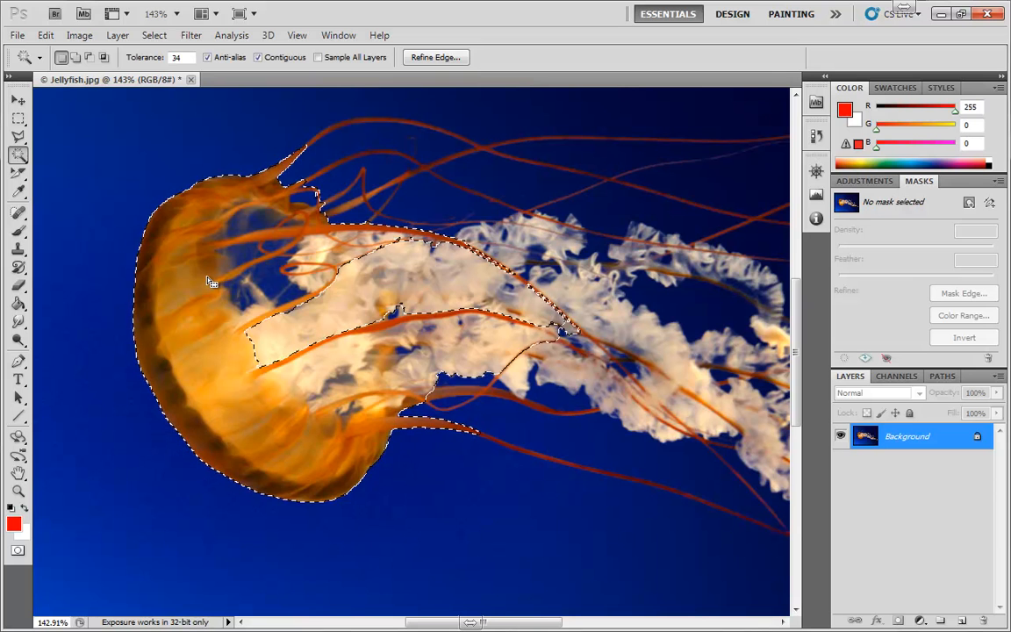
pyautogui.hotkey('ctrl', 'd')
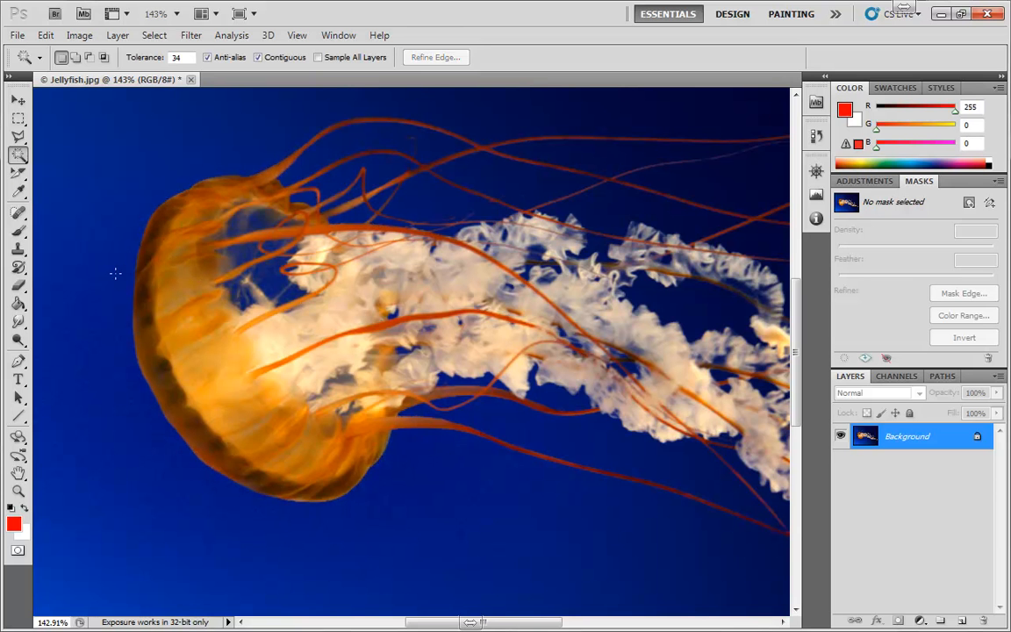
# Select the blue background with the Magic Wand at tolerance 34, sampling both lighter and darker spots above the jellyfish
pyautogui.hotkey('ctrl', '0')
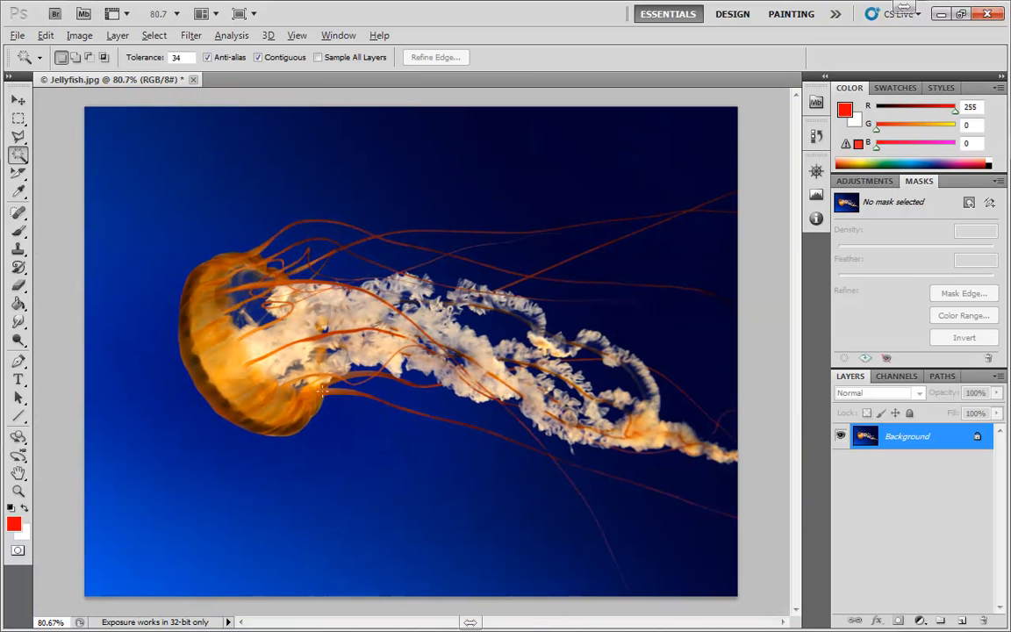
pyautogui.click(161, 181)
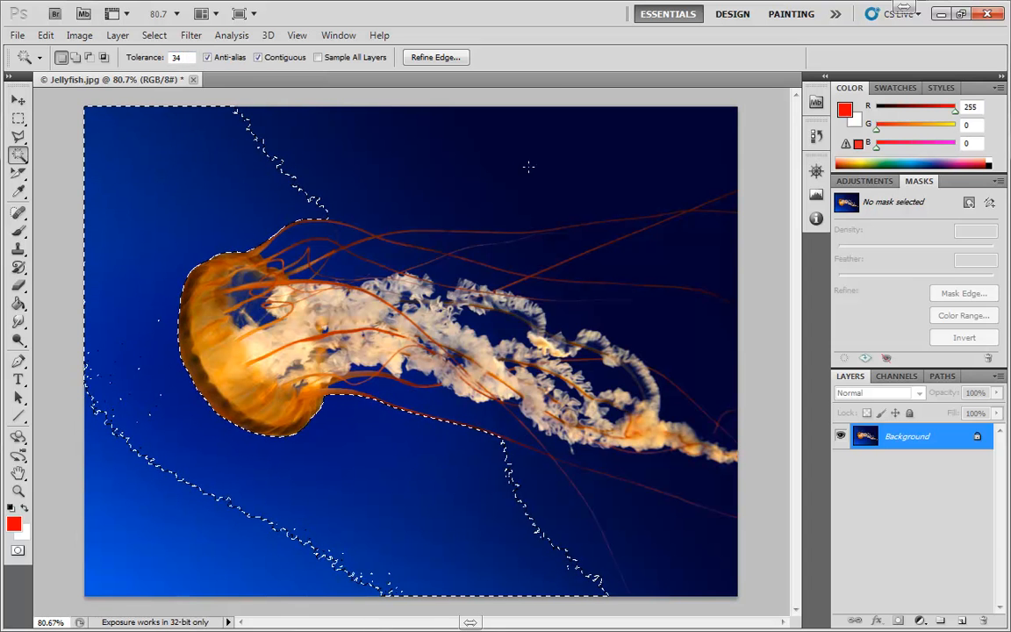
pyautogui.click(350, 153)
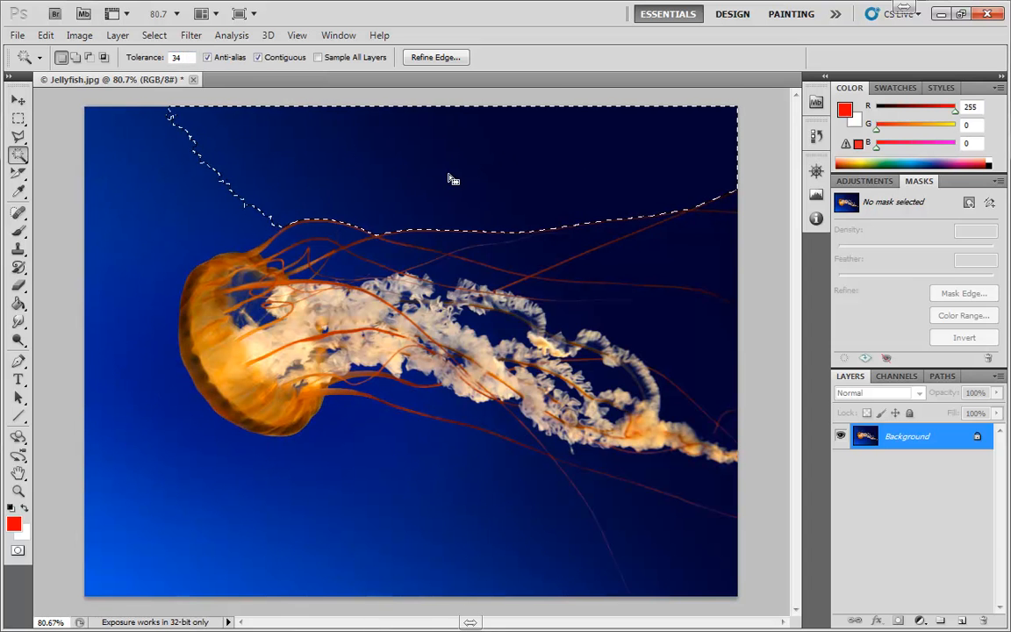
pyautogui.click(155, 175)
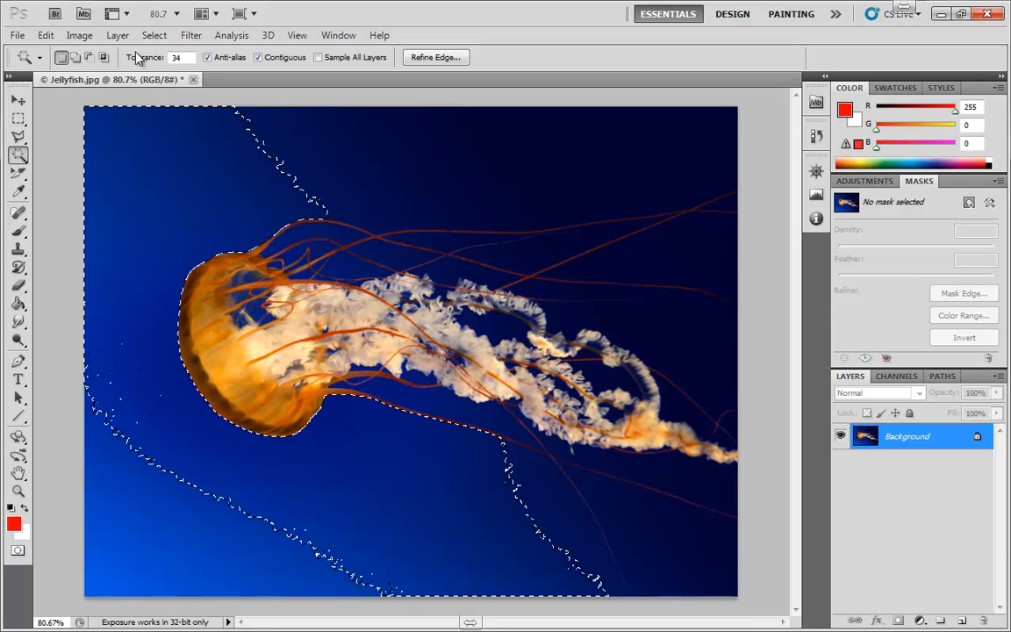
# Set the Magic Wand tolerance to 0, sample the blue background above the jellyfish and examine the selection at pixel level
pyautogui.click(176, 57)
pyautogui.hotkey('ctrl', 'd')
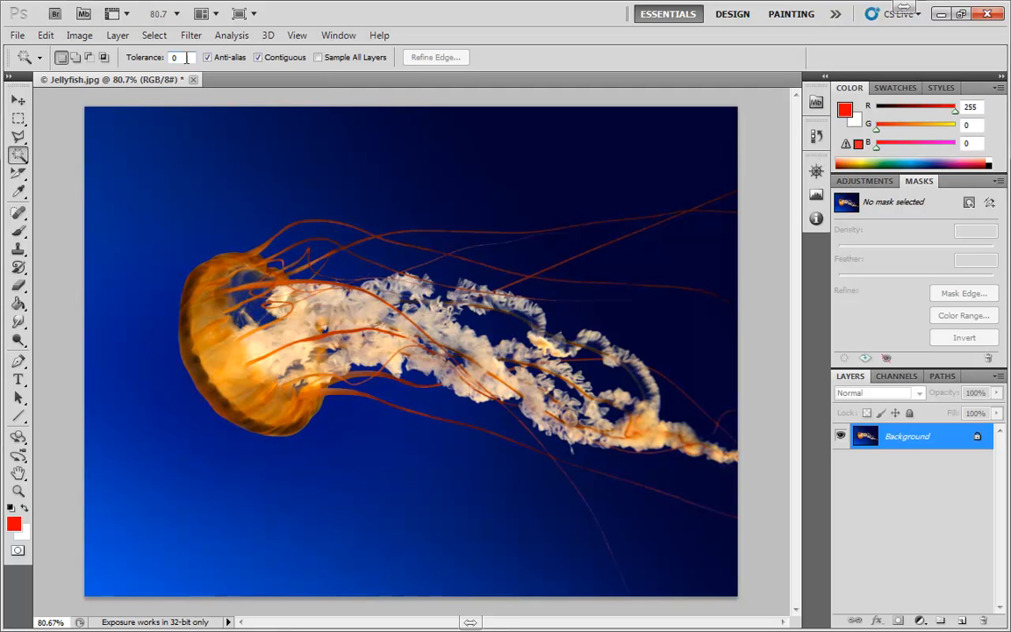
pyautogui.click(184, 198)
pyautogui.scroll(10, 195, 206)
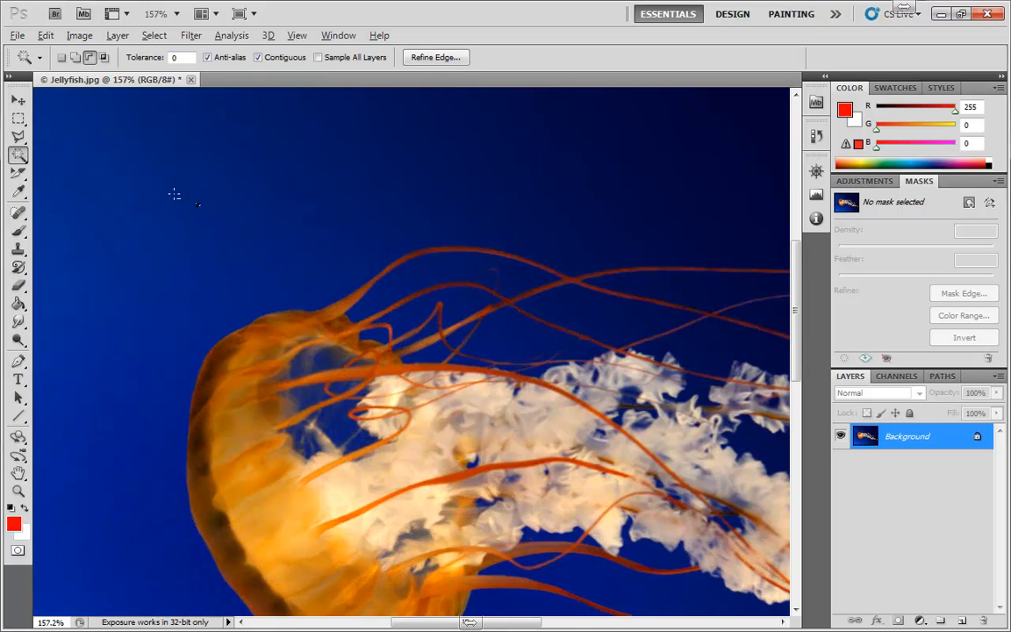
pyautogui.scroll(5, 195, 217)
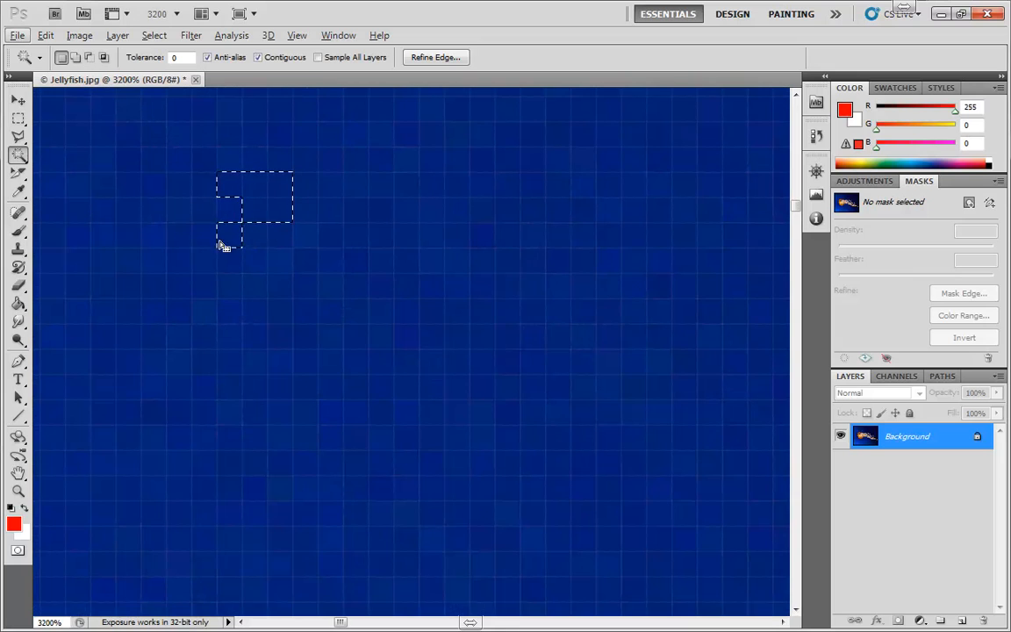
pyautogui.scroll(-3, 261, 246)
pyautogui.scroll(-11, 262, 246)
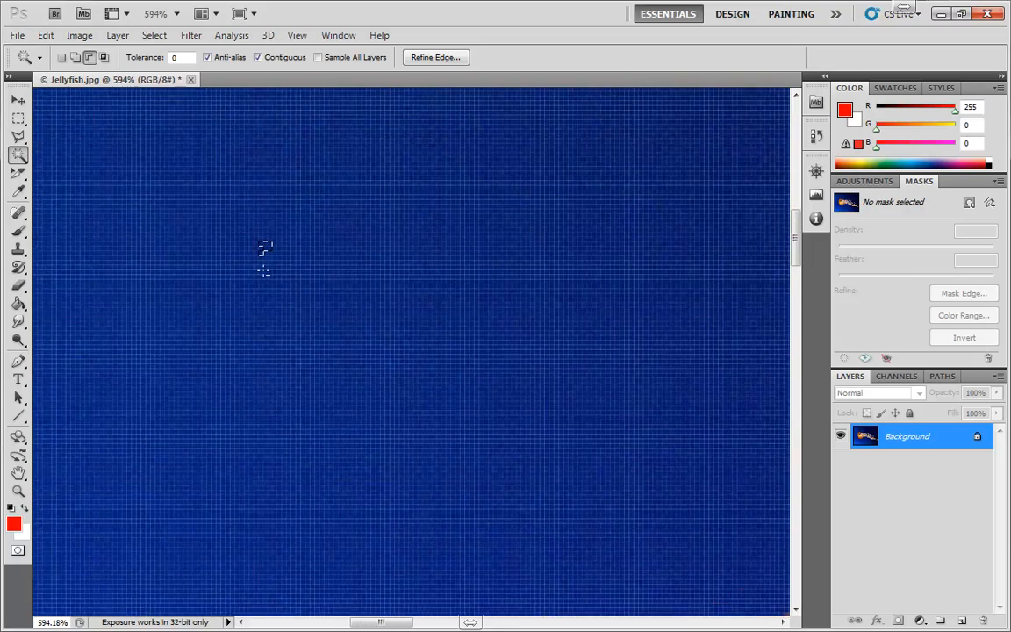
pyautogui.scroll(-3, 262, 280)
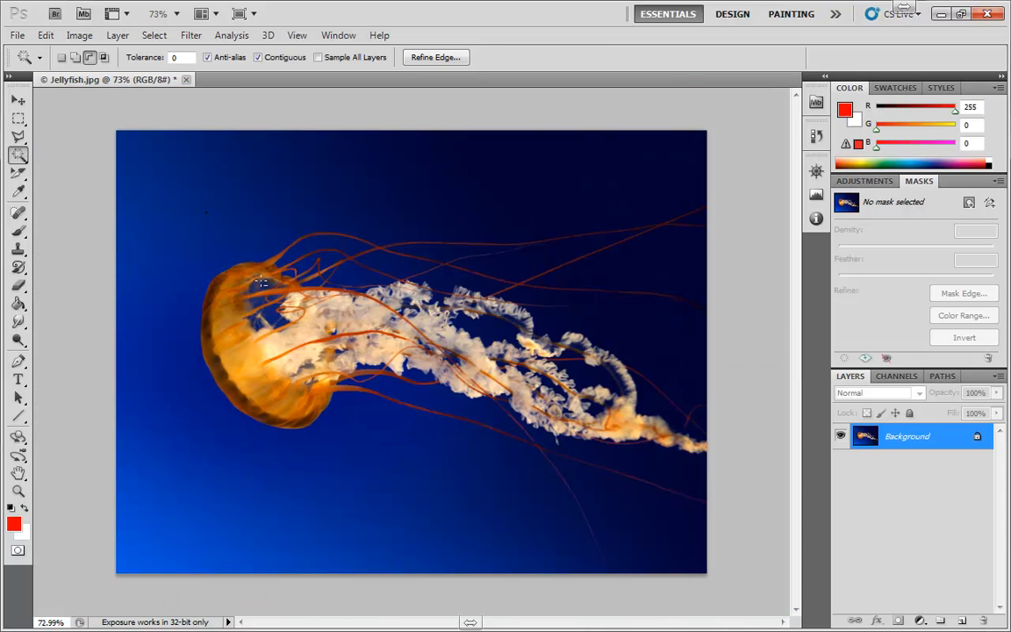
# Set the Magic Wand tolerance to 50 and select the blue background around the jellyfish, adding the remaining areas to the selection
pyautogui.hotkey('ctrl', 'd')
pyautogui.click(183, 58)
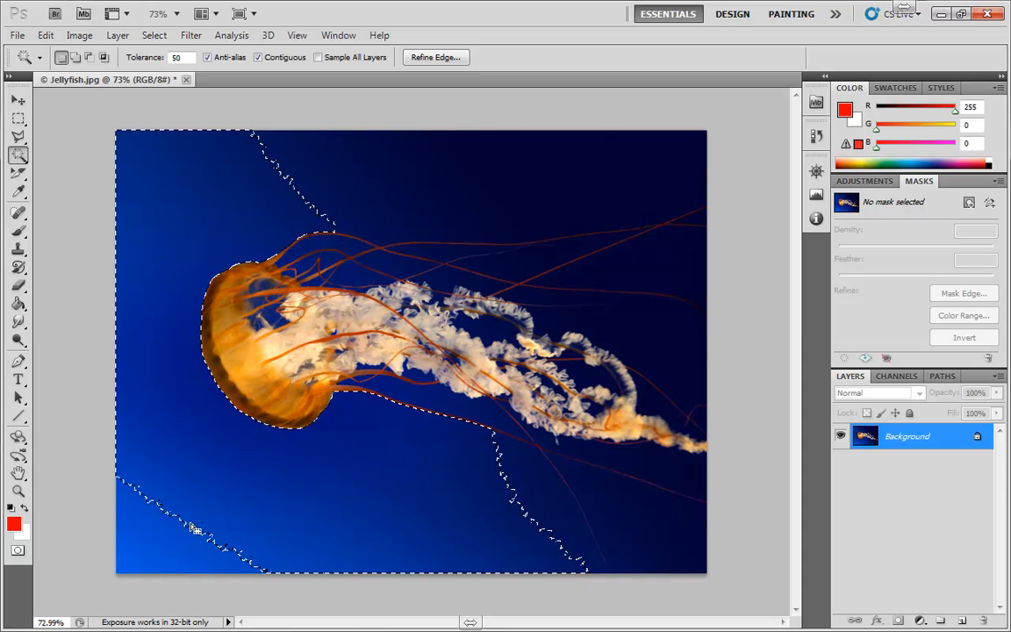
pyautogui.keyDown('shift'); pyautogui.click(158, 558); pyautogui.keyUp('shift')
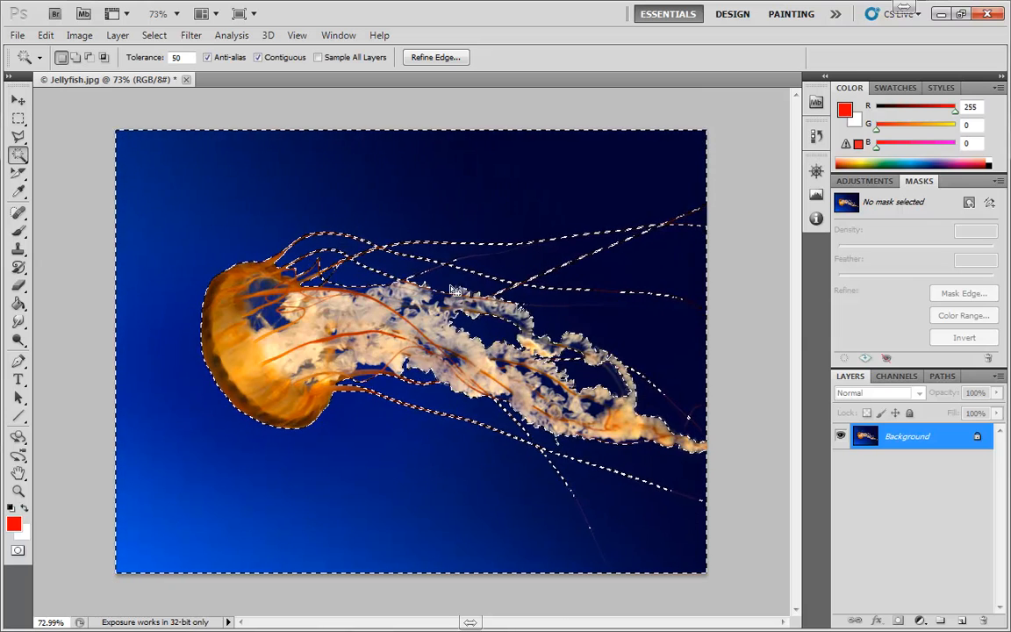
pyautogui.press('shift')
# Cover the selected background with a red (ff0000) Solid Color fill layer to check the selection, and delete that layer
pyautogui.click(917, 621)
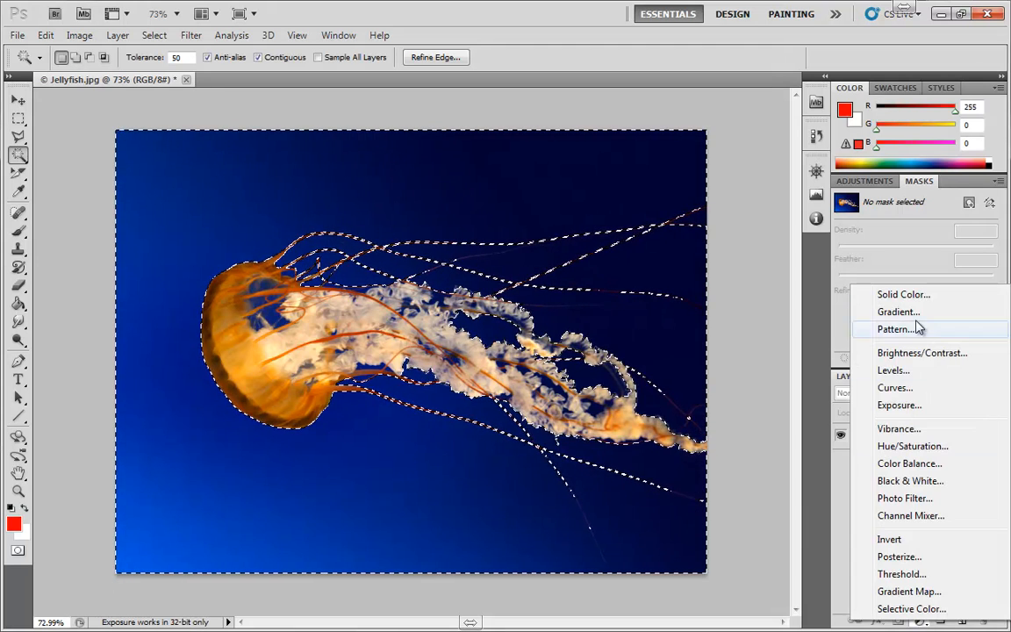
pyautogui.click(910, 294)
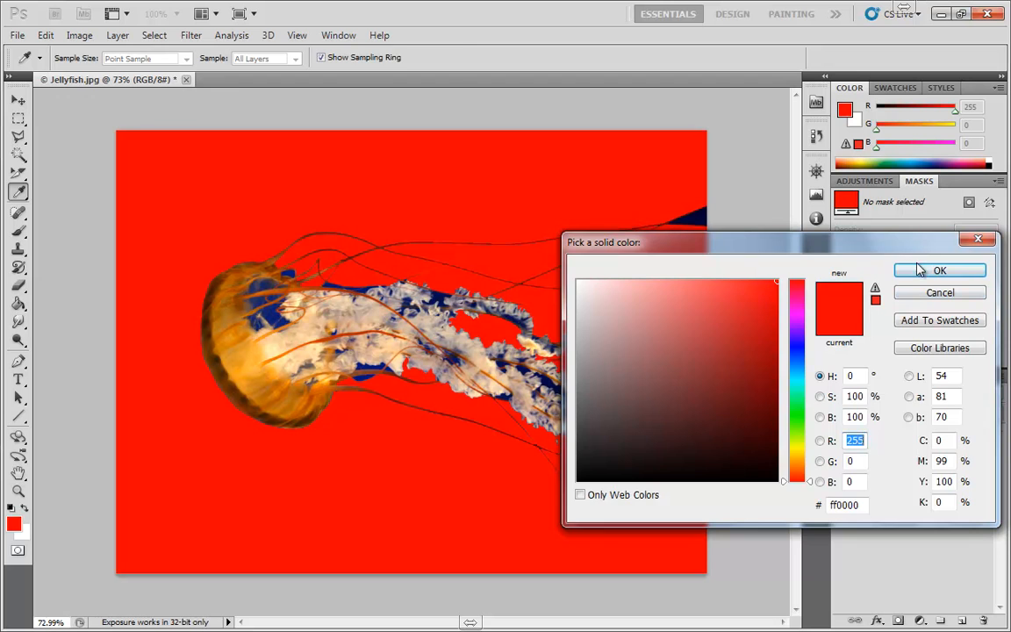
pyautogui.press('Return')
pyautogui.press('w')
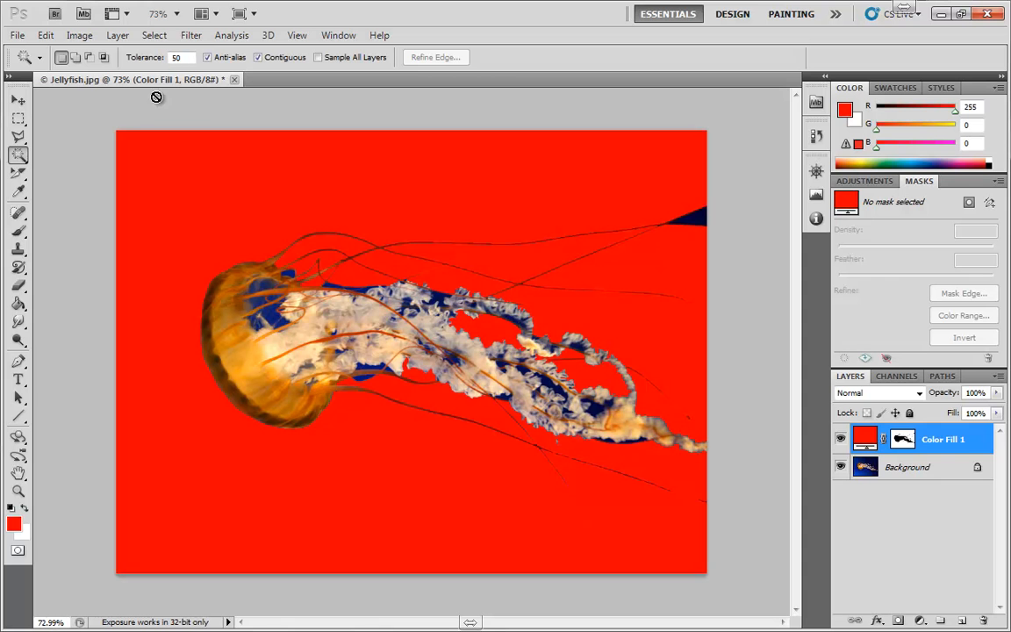
pyautogui.moveTo(856, 446); pyautogui.dragTo(984, 621)
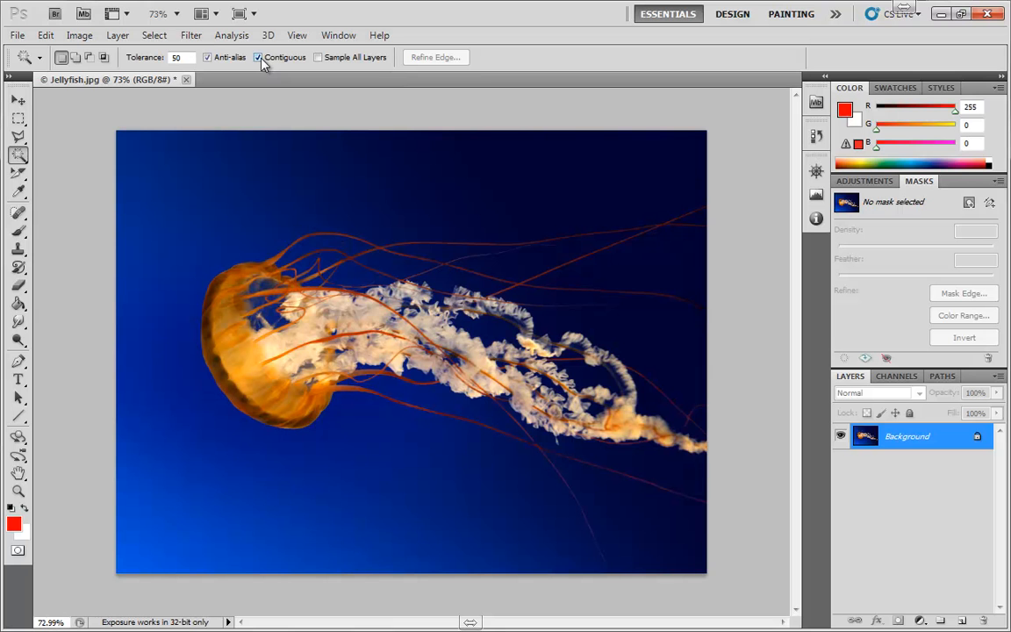
# Select the matching blues across the whole image with Contiguous off, turn Contiguous back on and clear the selection
pyautogui.click(230, 179)
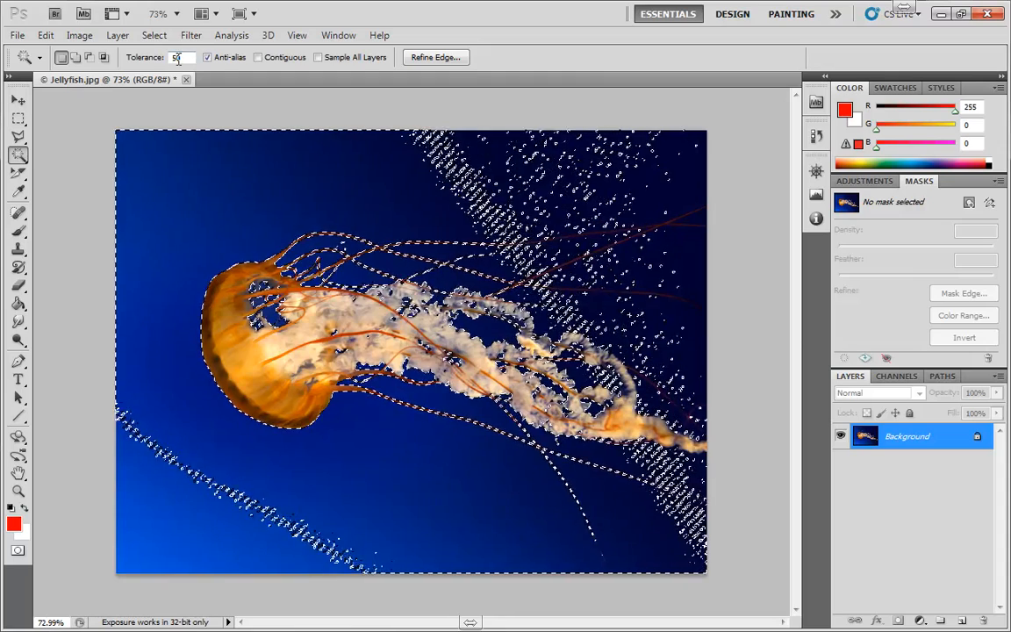
pyautogui.click(258, 57)
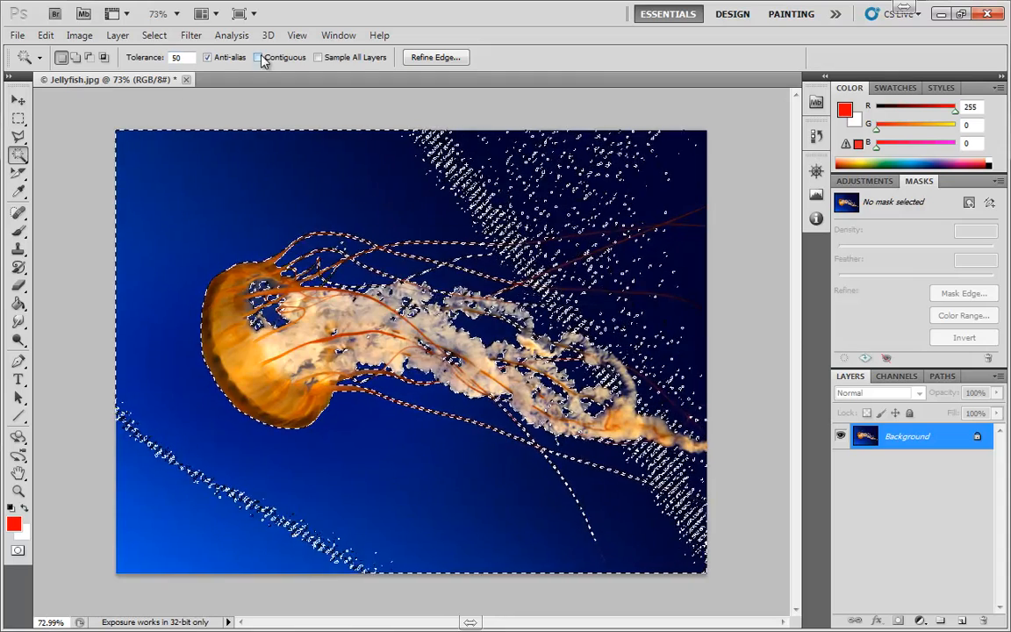
pyautogui.hotkey('ctrl', 'd')
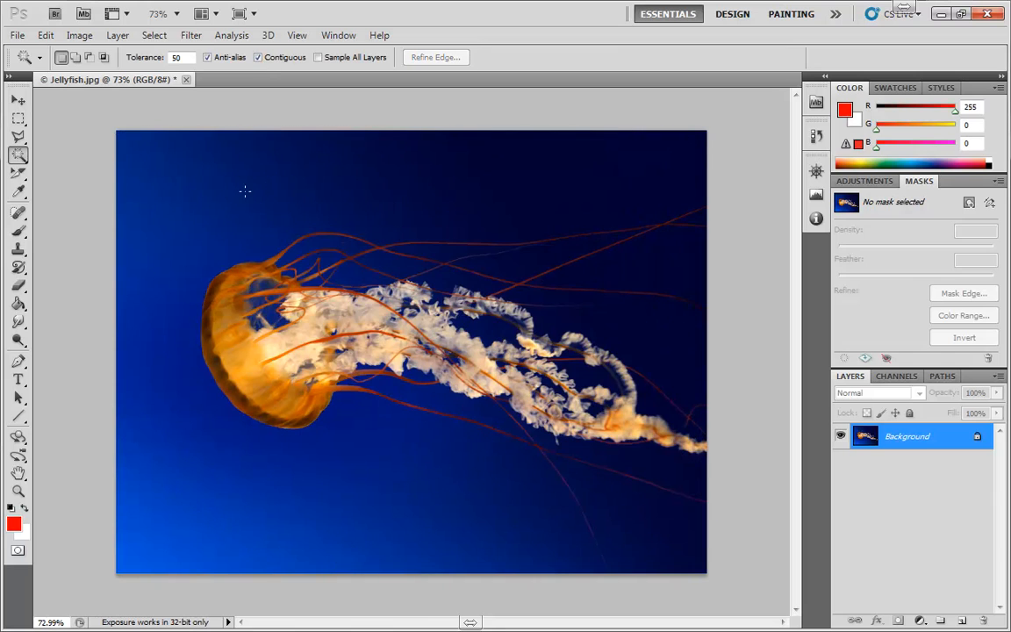
# Compare Magic Wand selections of the blue background above the jellyfish with Contiguous off and on, ending with Contiguous on
pyautogui.click(258, 57)
pyautogui.click(227, 165)
pyautogui.click(258, 57)
pyautogui.click(219, 185)
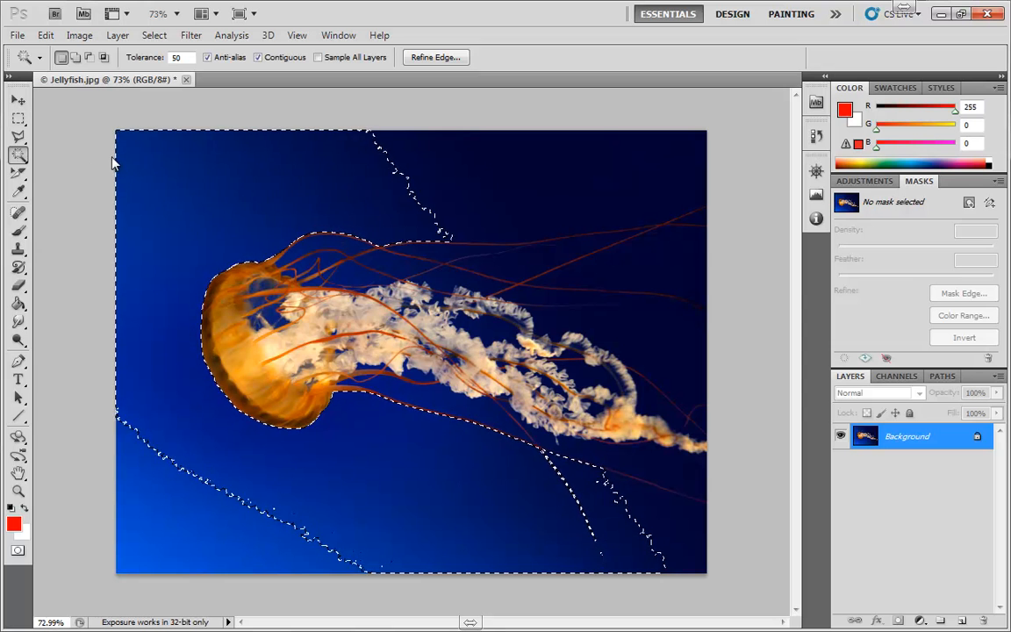
# Select the blue background above the jellyfish with the Magic Wand, view the Refine Edge options without applying them, and clear the selection
pyautogui.hotkey('ctrl', 'd')
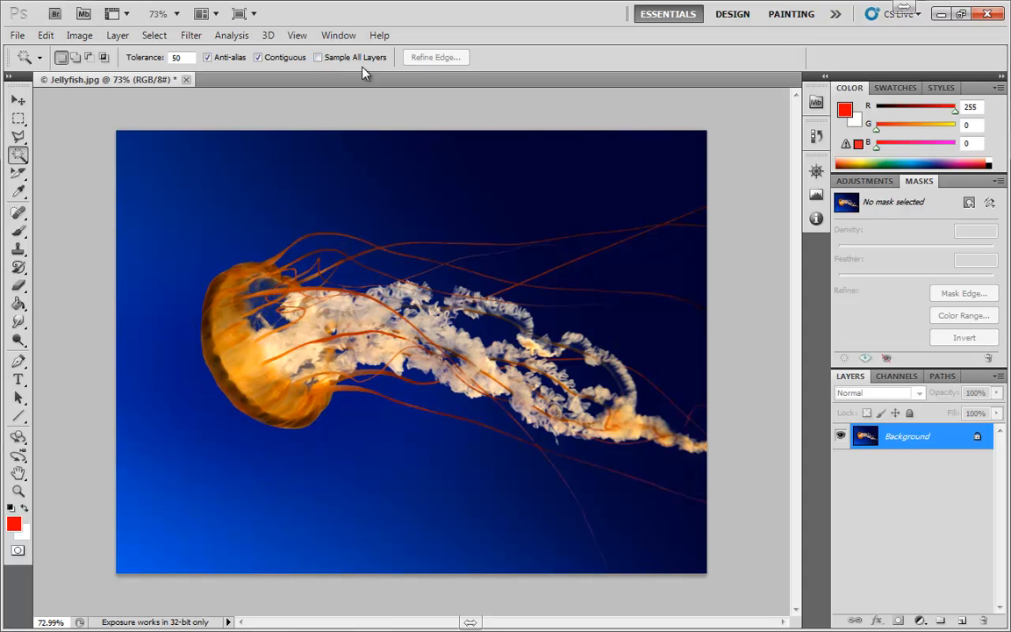
pyautogui.click(316, 167)
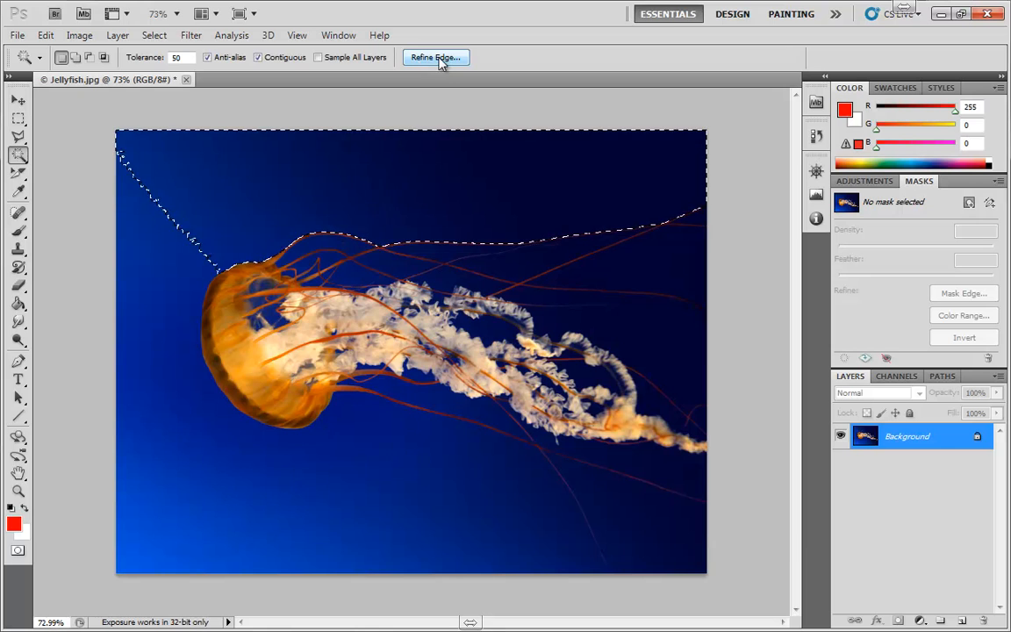
pyautogui.click(438, 58)
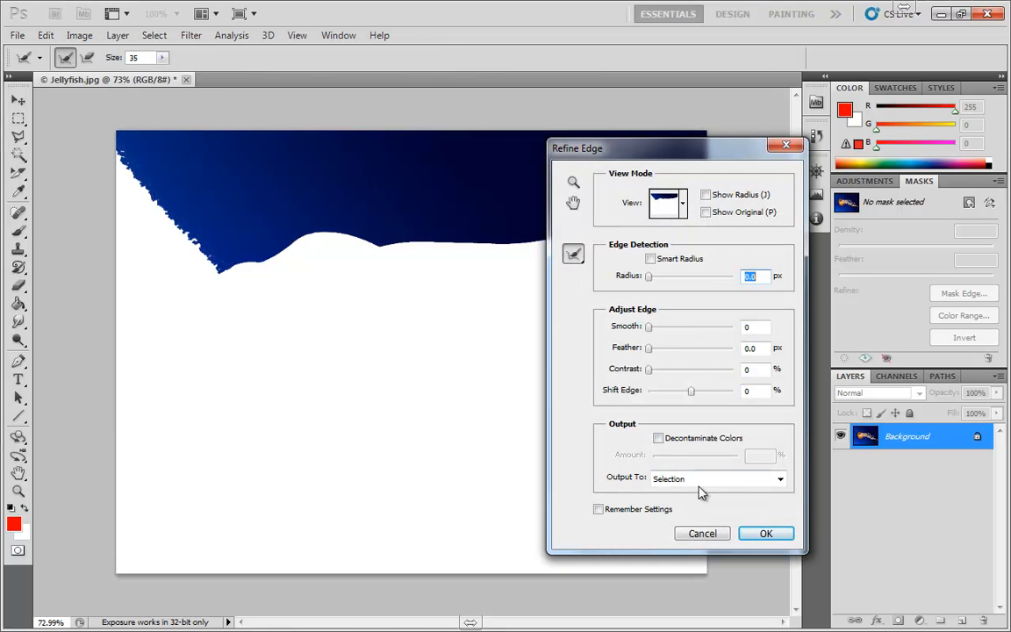
pyautogui.click(702, 533)
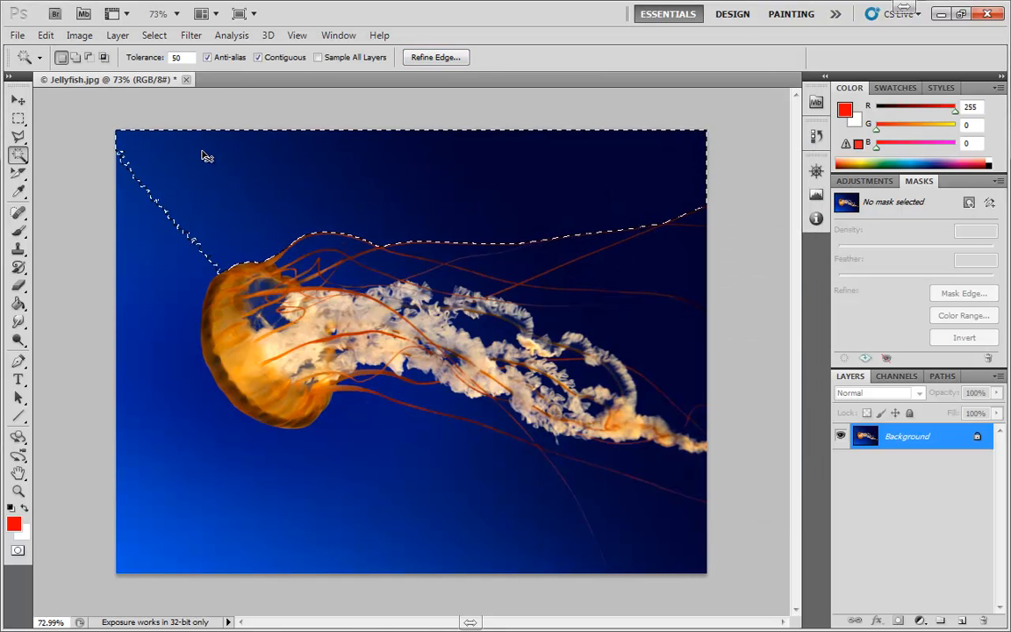
pyautogui.hotkey('ctrl', 'd')
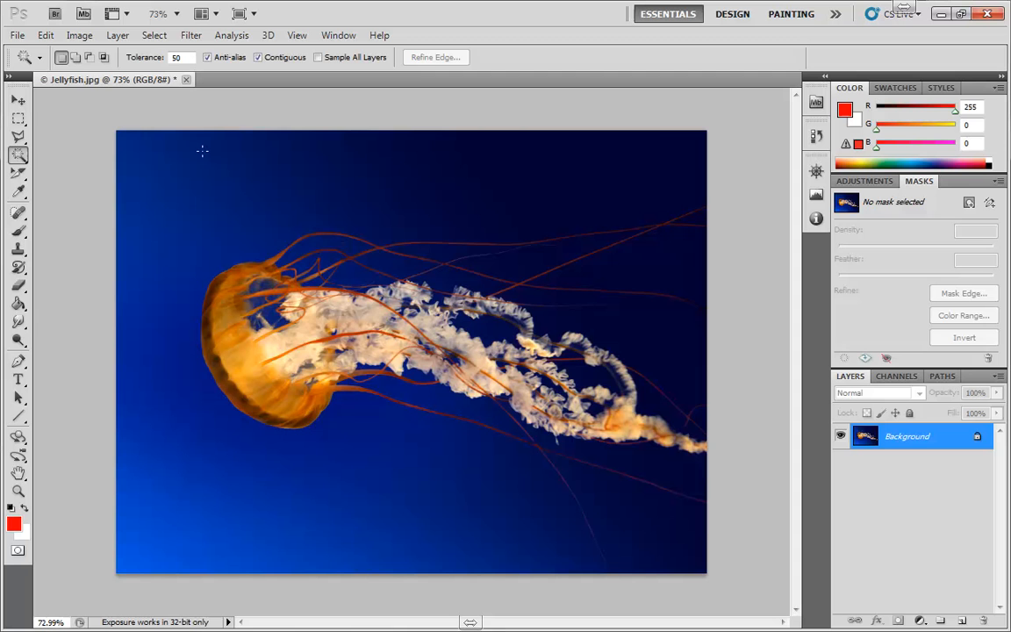
# Switch to the Quick Selection tool and return to the Magic Wand
pyautogui.rightClick(17, 155)
pyautogui.click(93, 145)
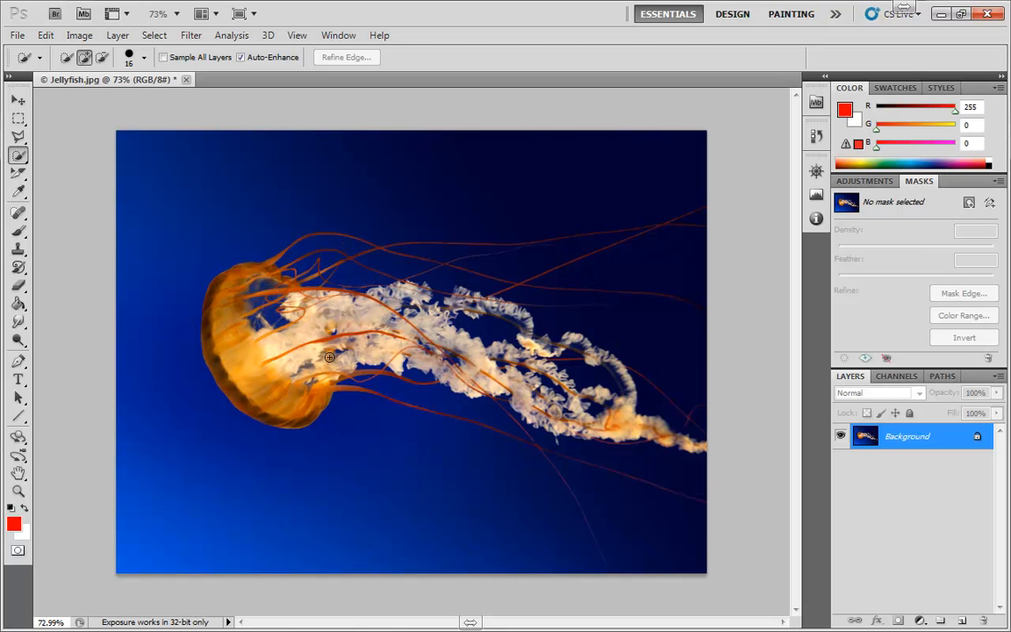
pyautogui.rightClick(18, 155)
pyautogui.click(72, 171)
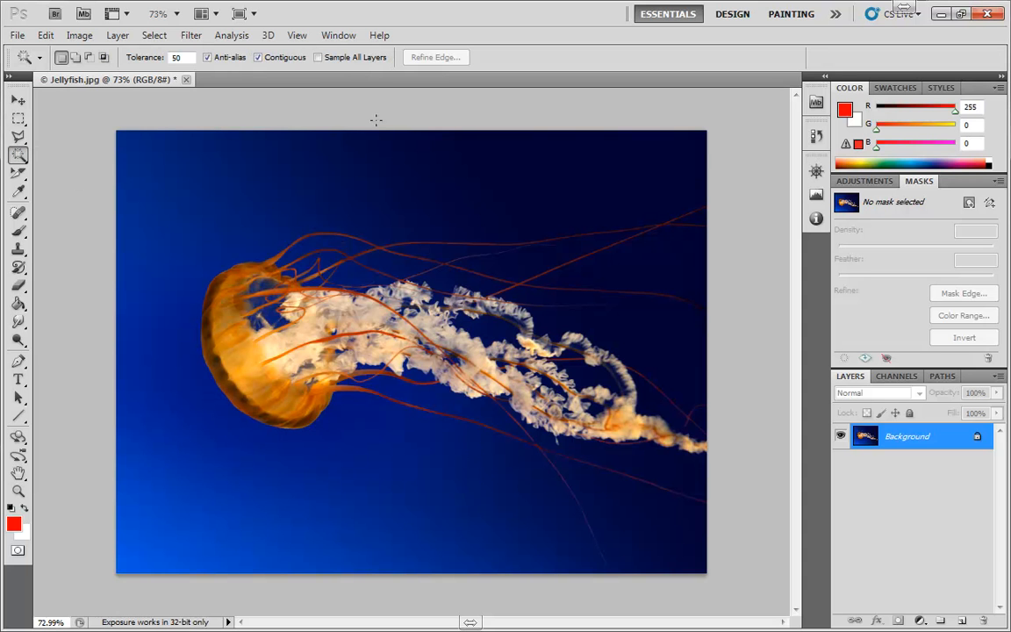
# Select the blue background above the jellyfish with the Magic Wand, adding the areas beside and below it and the lower-left corner
pyautogui.click(551, 179)
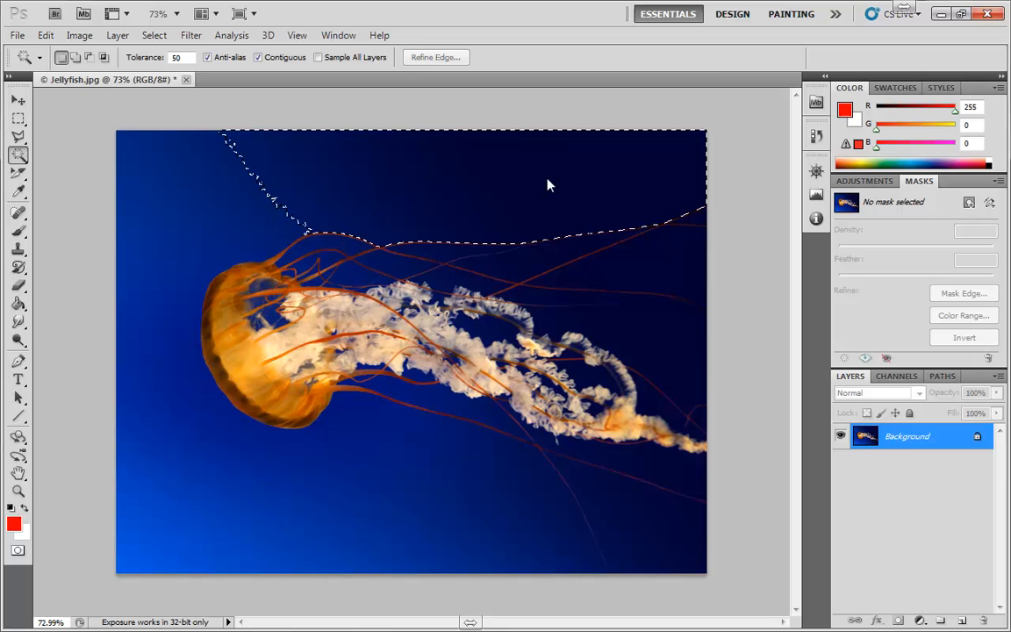
pyautogui.keyDown('shift'); pyautogui.click(241, 211); pyautogui.keyUp('shift')
pyautogui.keyDown('shift'); pyautogui.click(271, 502); pyautogui.keyUp('shift')
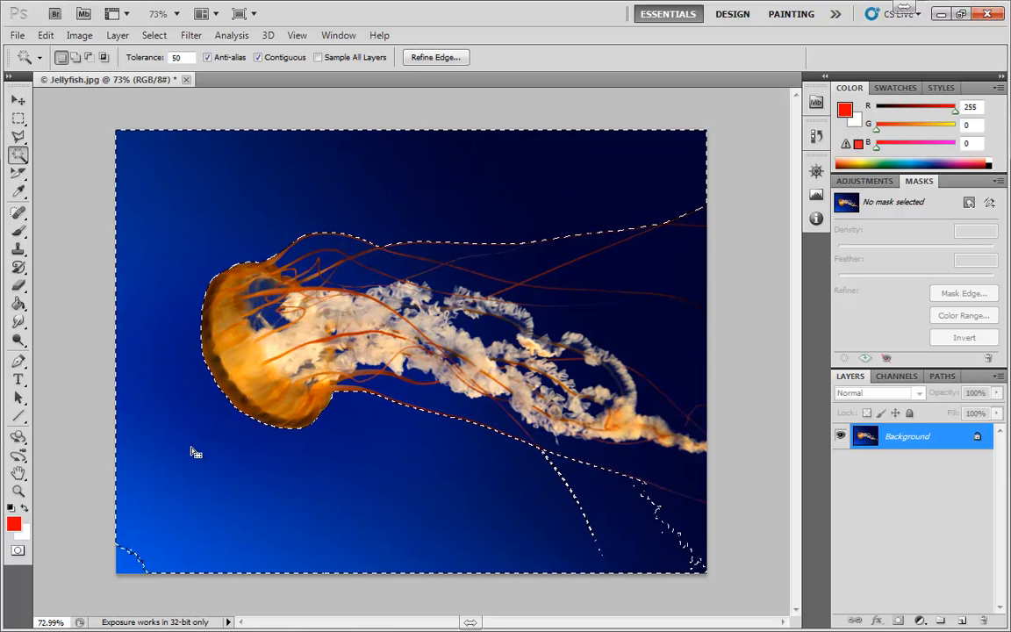
pyautogui.keyDown('shift'); pyautogui.click(134, 560); pyautogui.keyUp('shift')
# Add the blue gaps between the jellyfish's upper tentacles to the background selection with the Quick Selection tool
pyautogui.rightClick(21, 158)
pyautogui.click(89, 151)
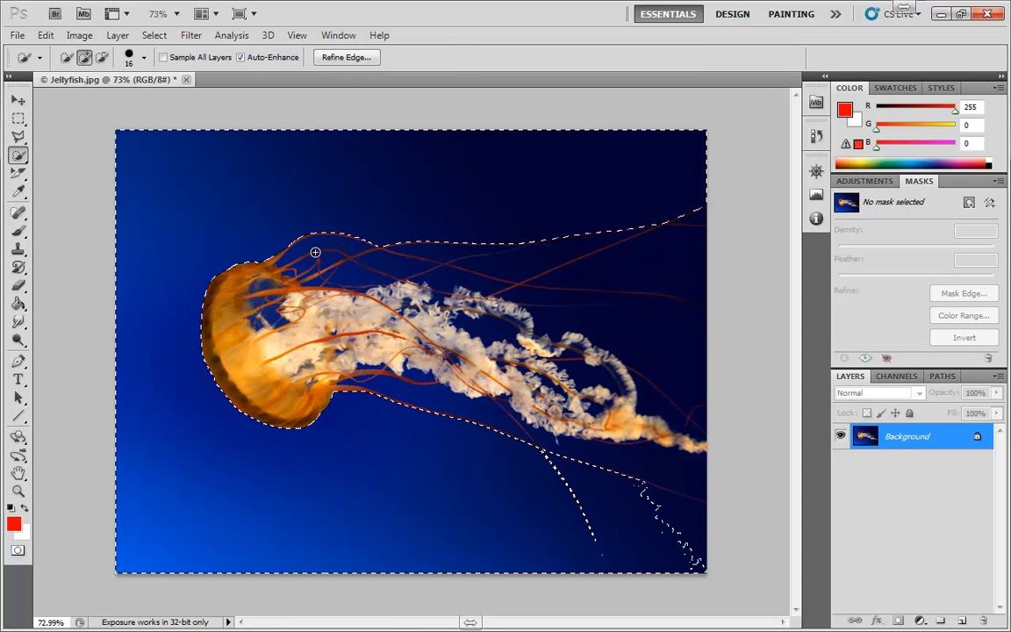
pyautogui.moveTo(287, 254)
pyautogui.mouseDown()
pyautogui.moveTo(329, 233)
pyautogui.moveTo(377, 261)
pyautogui.moveTo(421, 262)
pyautogui.mouseUp()
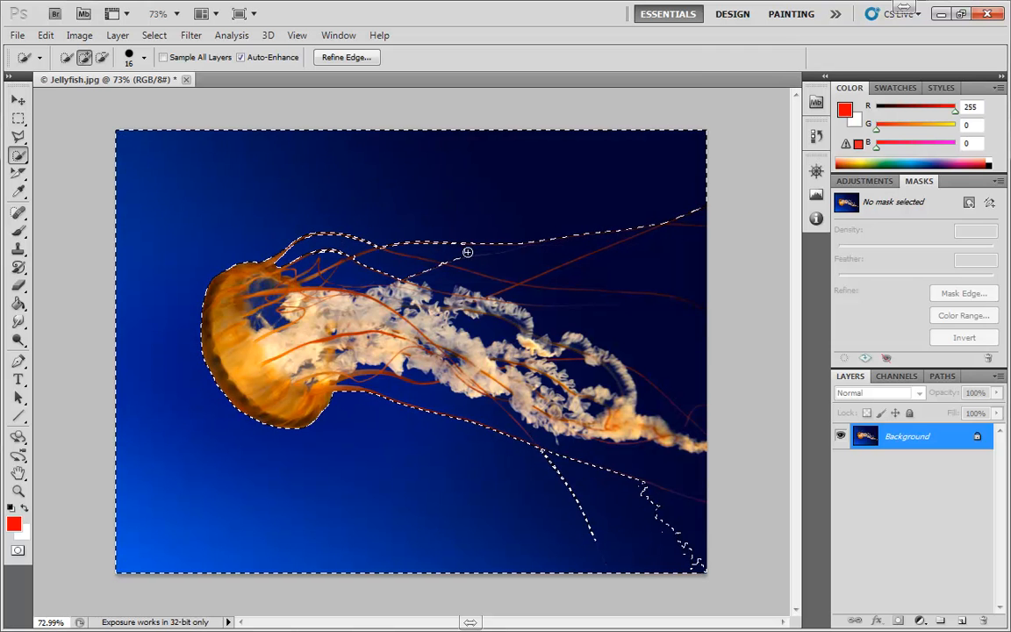